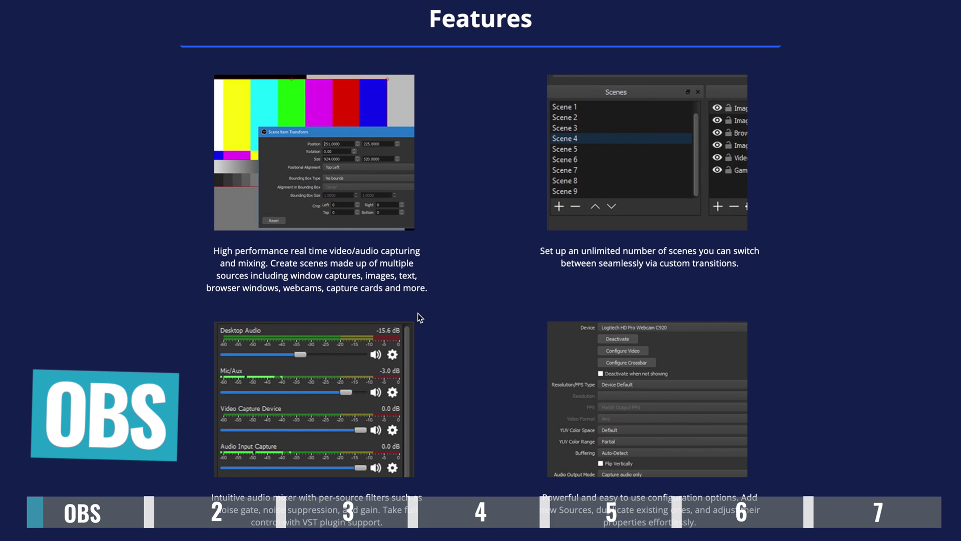
# Scroll further down the OBS Features page to see the remaining feature highlights.
pyautogui.scroll(-7, 612, 351)
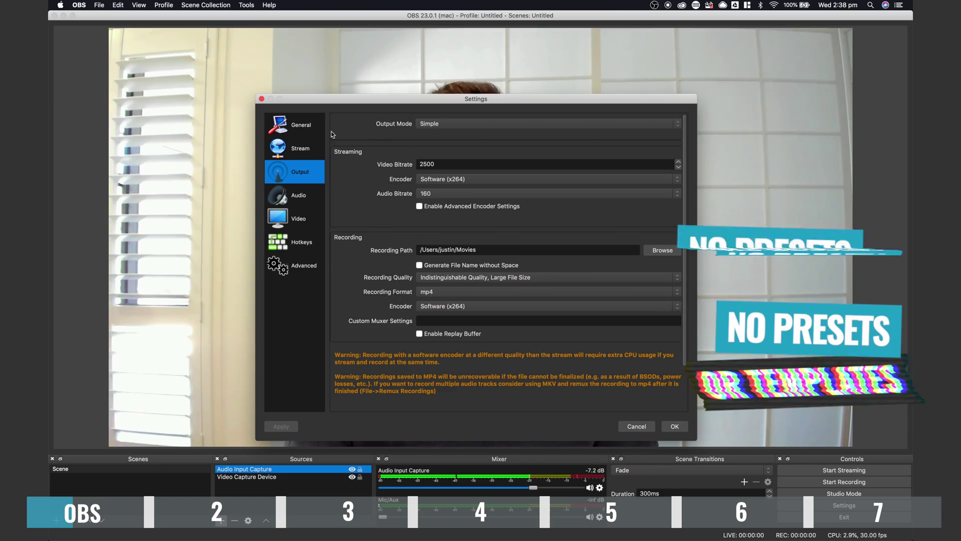
# Keep the output mode on Simple and raise the video bitrate from 2500 to 6000.
pyautogui.click(446, 124)
pyautogui.click(446, 132)
pyautogui.scroll(1, 446, 126)
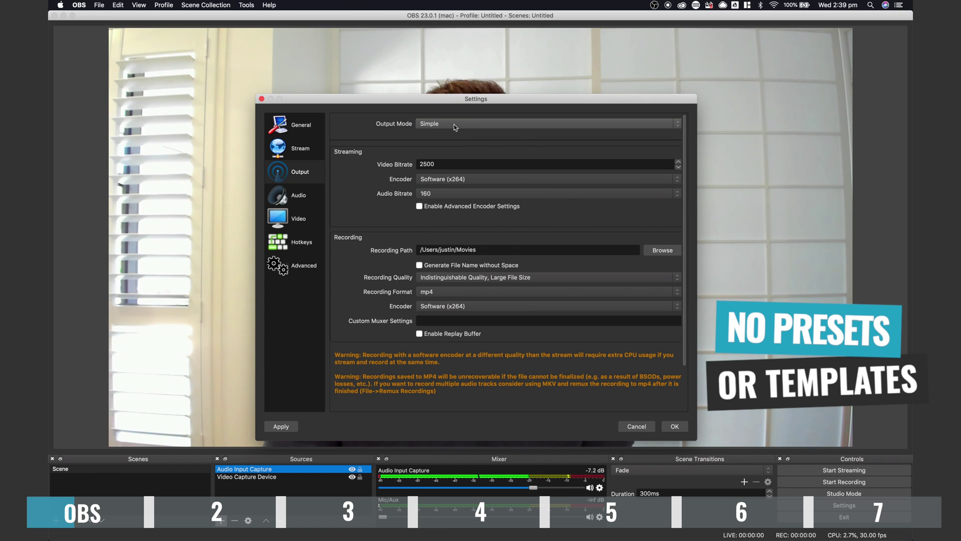
pyautogui.click(456, 126)
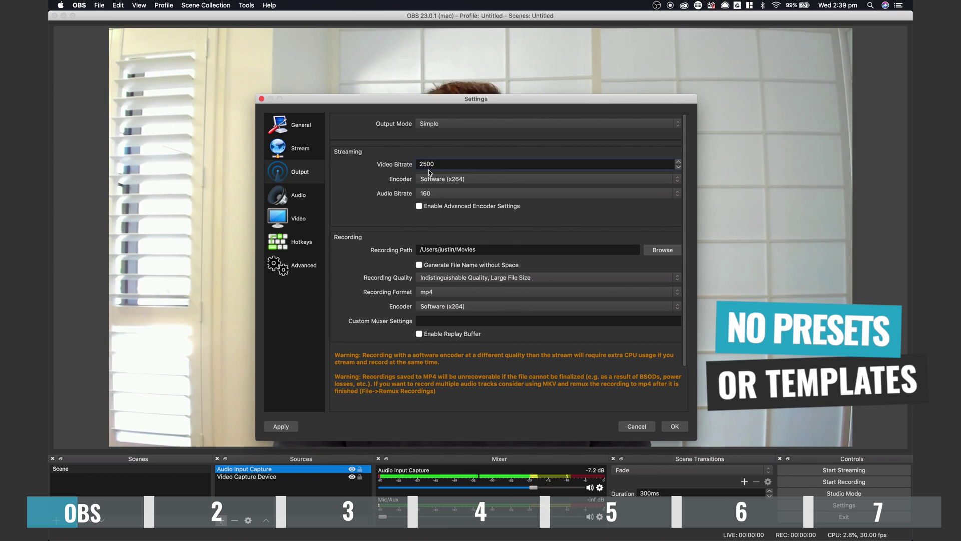
pyautogui.write('6000')
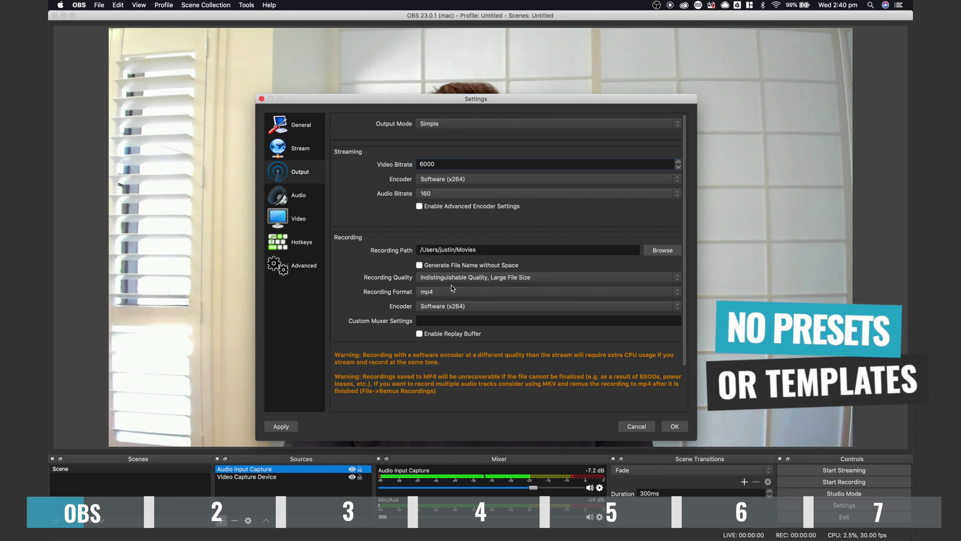
# Keep recording at Indistinguishable Quality, mp4 format and the current encoder.
pyautogui.click(481, 278)
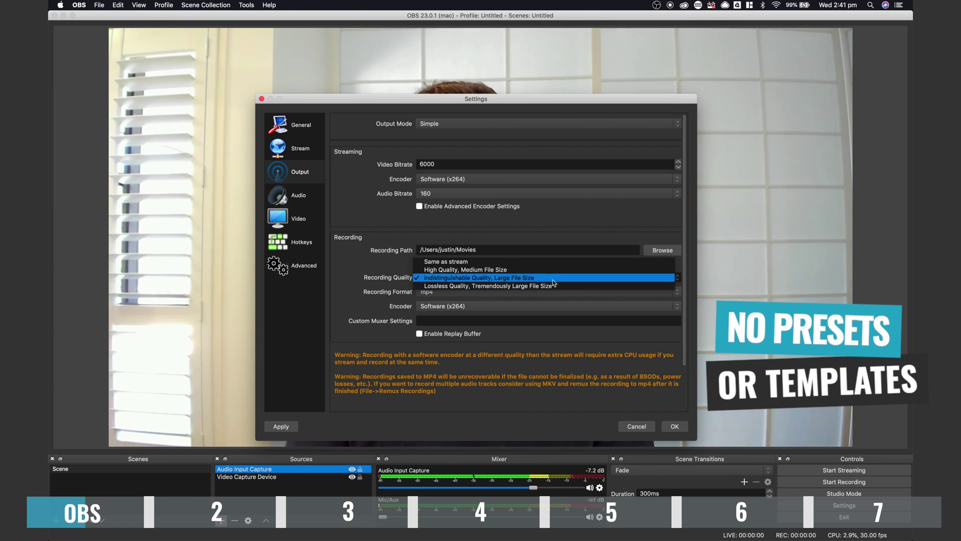
pyautogui.click(524, 278)
pyautogui.click(439, 293)
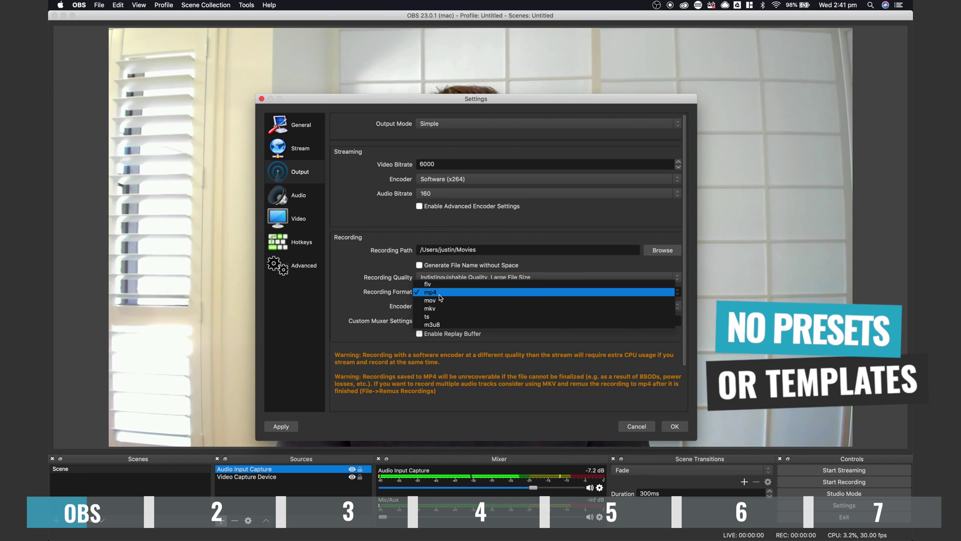
pyautogui.click(441, 294)
pyautogui.click(451, 306)
pyautogui.click(451, 304)
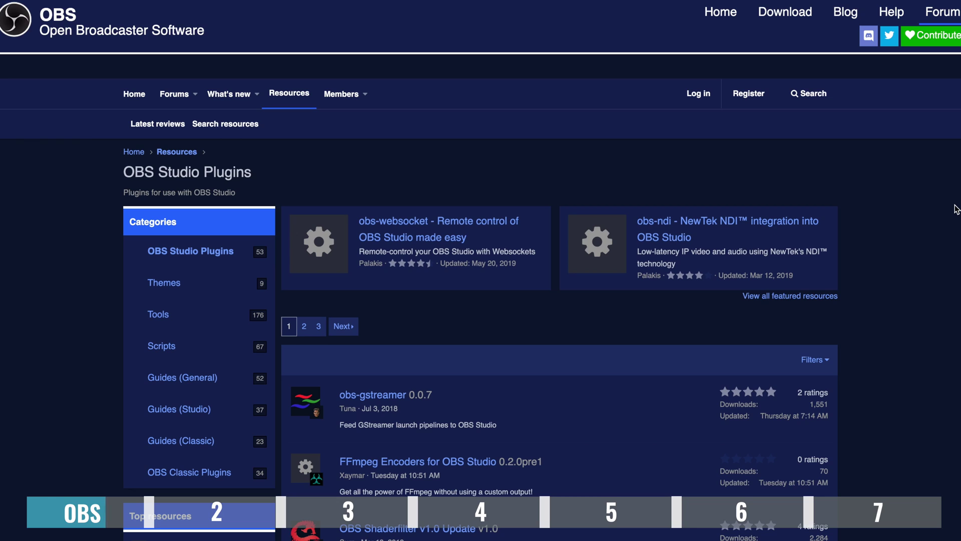
# Scroll through the OBS Studio Plugins resource list and open the Stream Effects 0.7.0 page.
pyautogui.scroll(-5, 955, 210)
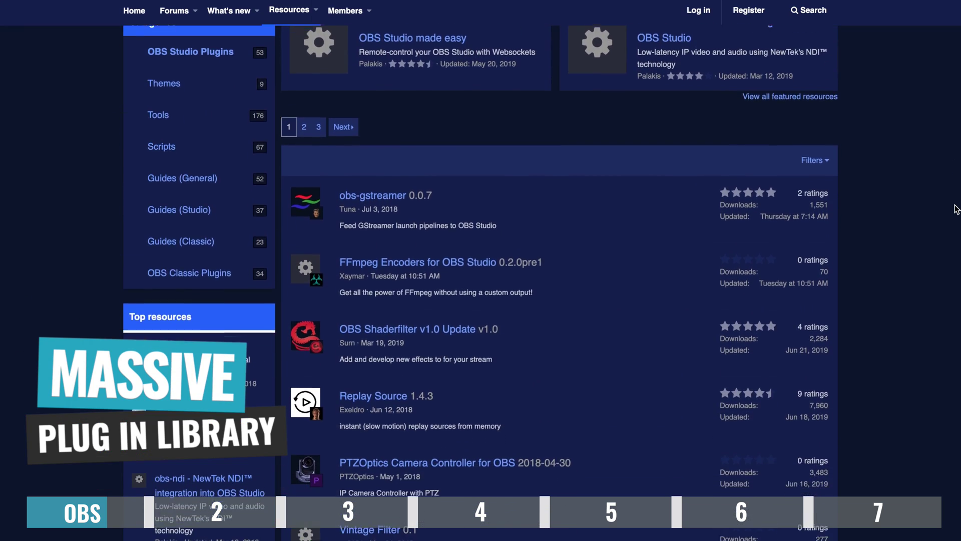
pyautogui.scroll(-4, 955, 208)
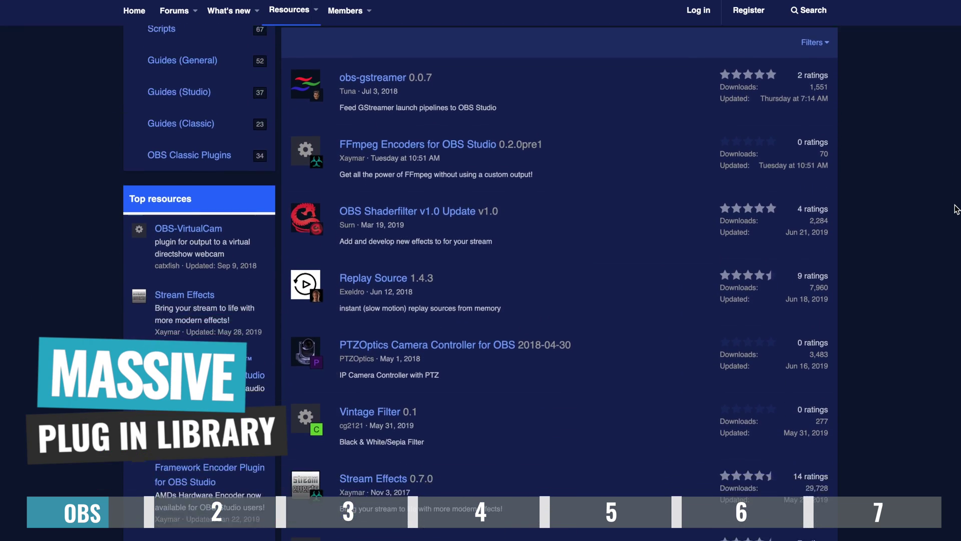
pyautogui.scroll(-4, 956, 209)
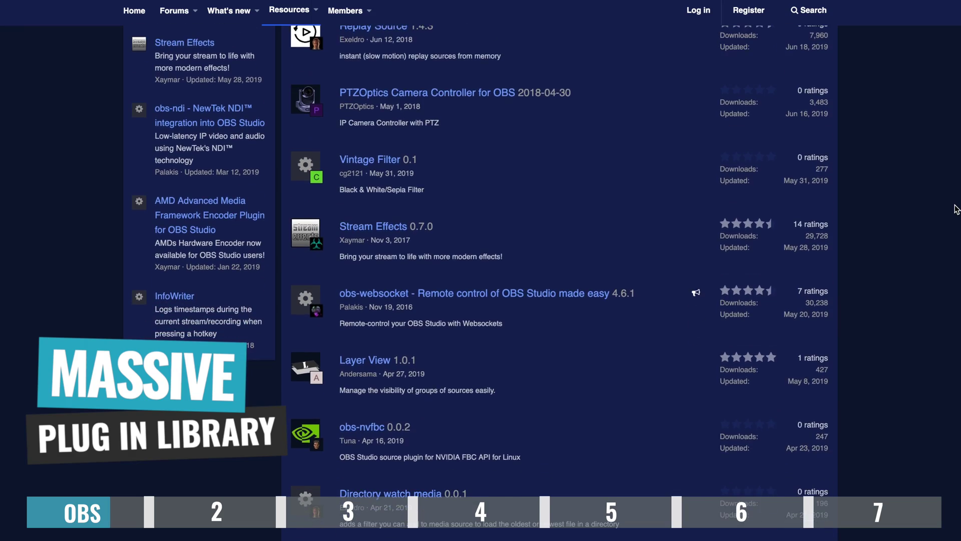
pyautogui.scroll(-5, 956, 209)
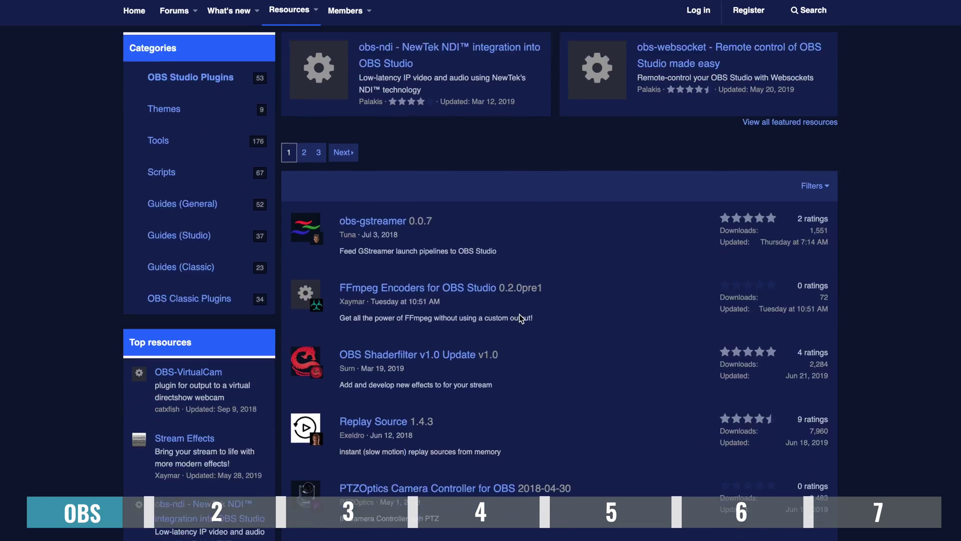
pyautogui.scroll(-6, 519, 314)
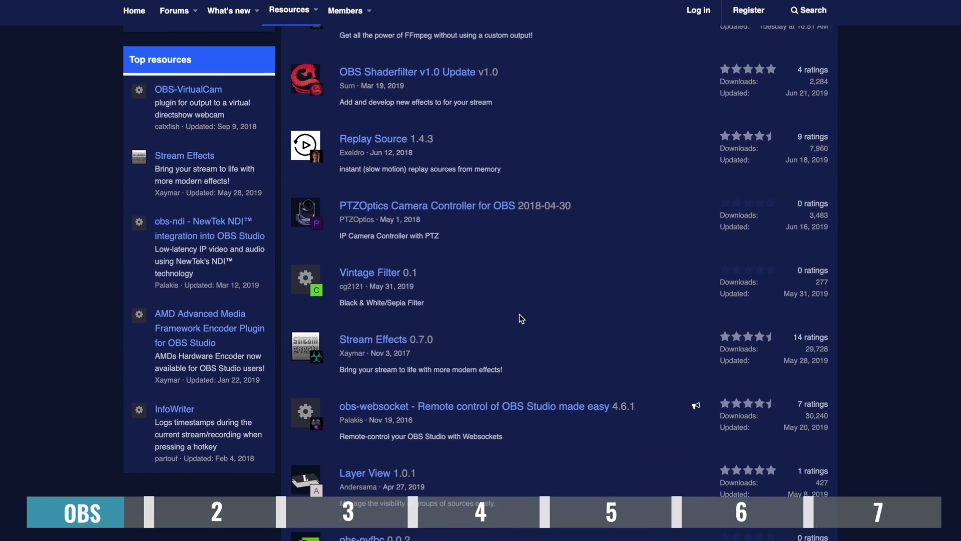
pyautogui.scroll(-3, 519, 314)
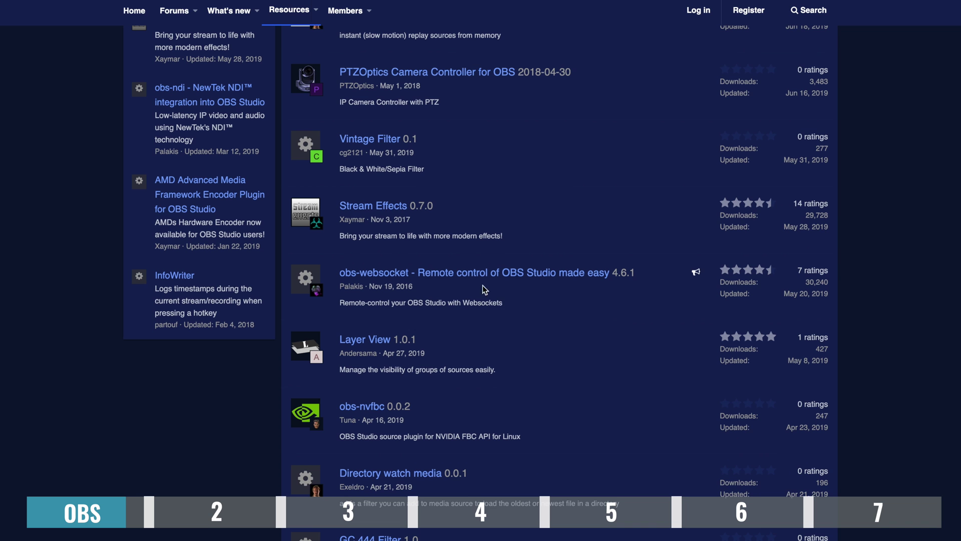
pyautogui.click(358, 205)
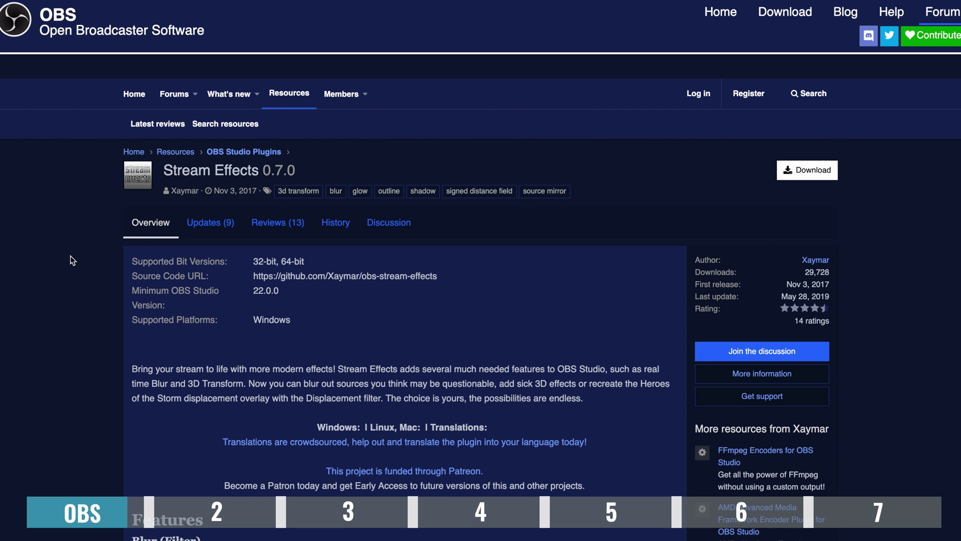
# Go to the Mac Support forum and open the 'READ FIRST: OBS for Mac Known Issues' thread.
pyautogui.scroll(-5, 70, 255)
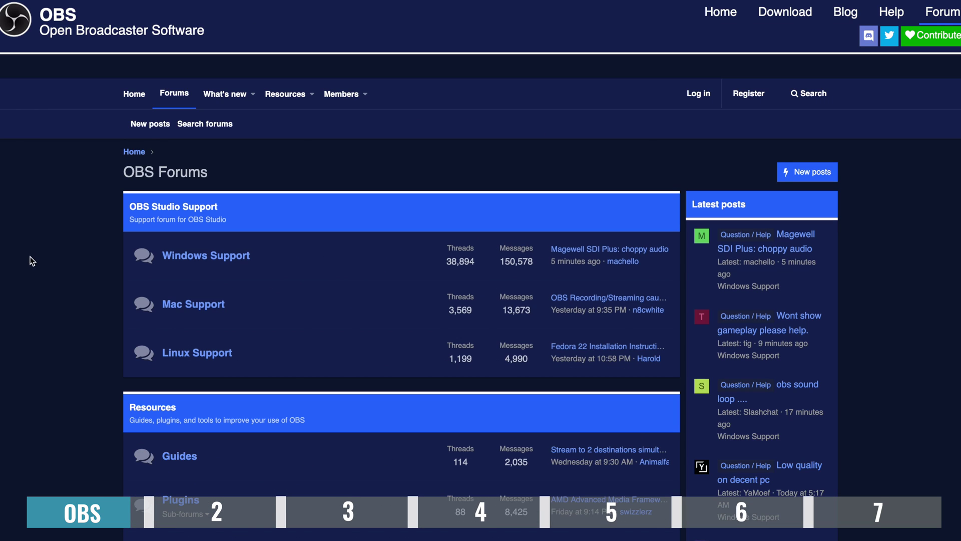
pyautogui.click(189, 303)
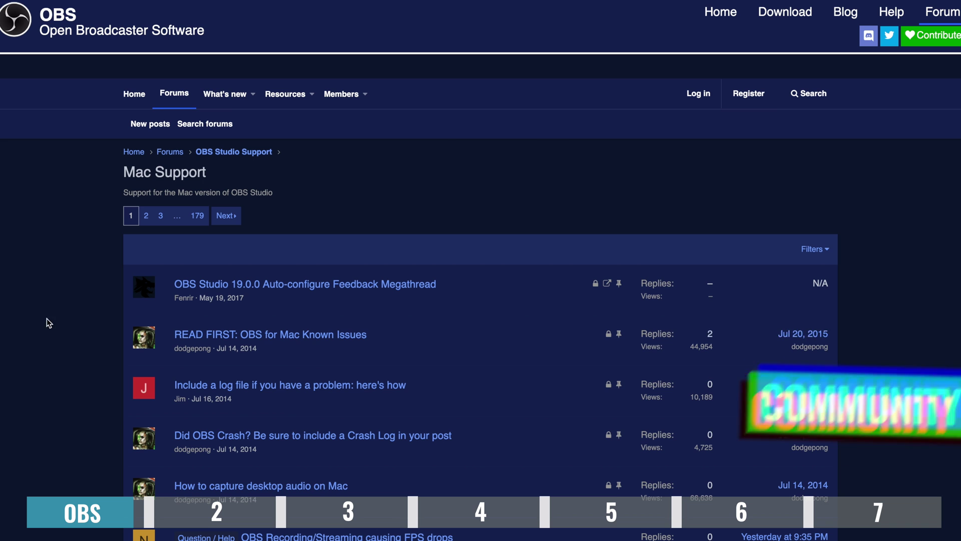
pyautogui.click(261, 334)
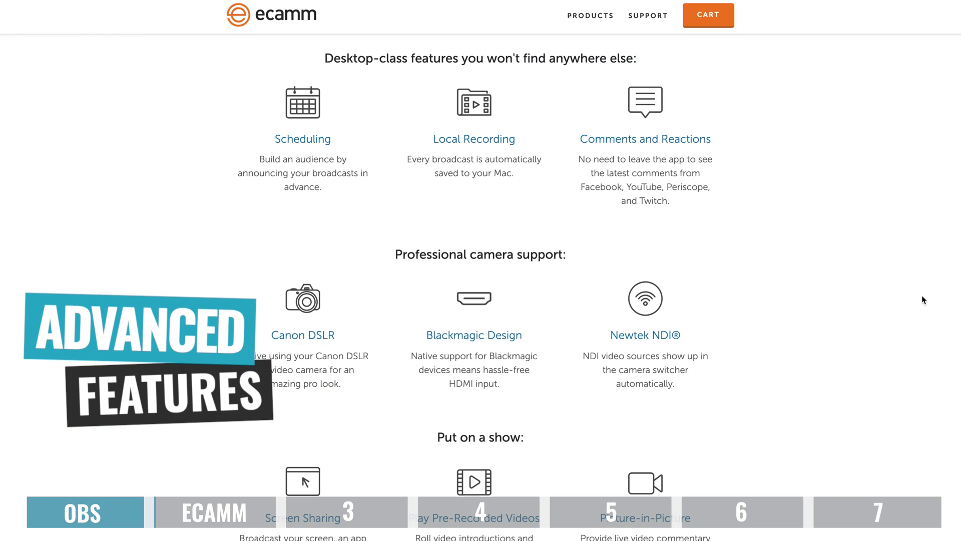
# Scroll the Ecamm features list down to the 'Add a finishing touch' section.
pyautogui.scroll(-5, 923, 300)
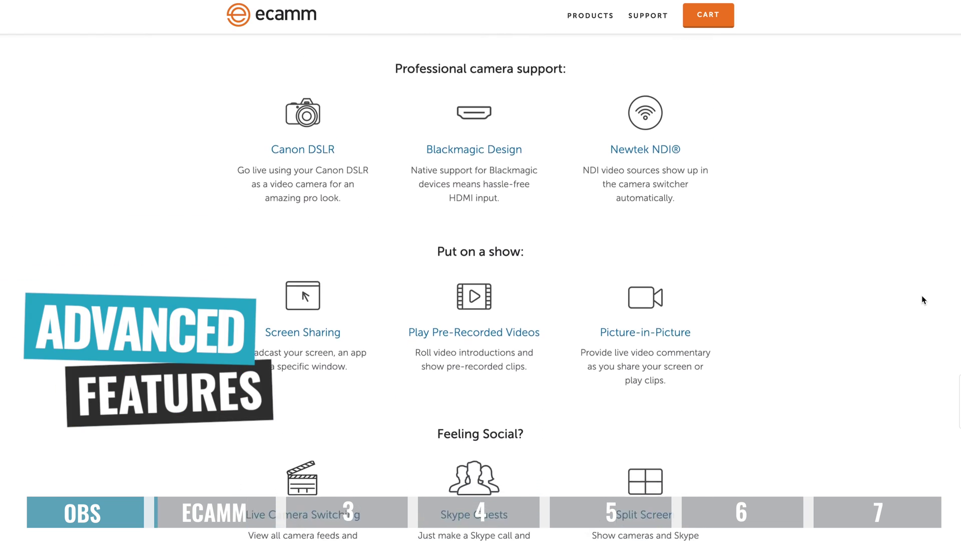
pyautogui.scroll(-3, 923, 300)
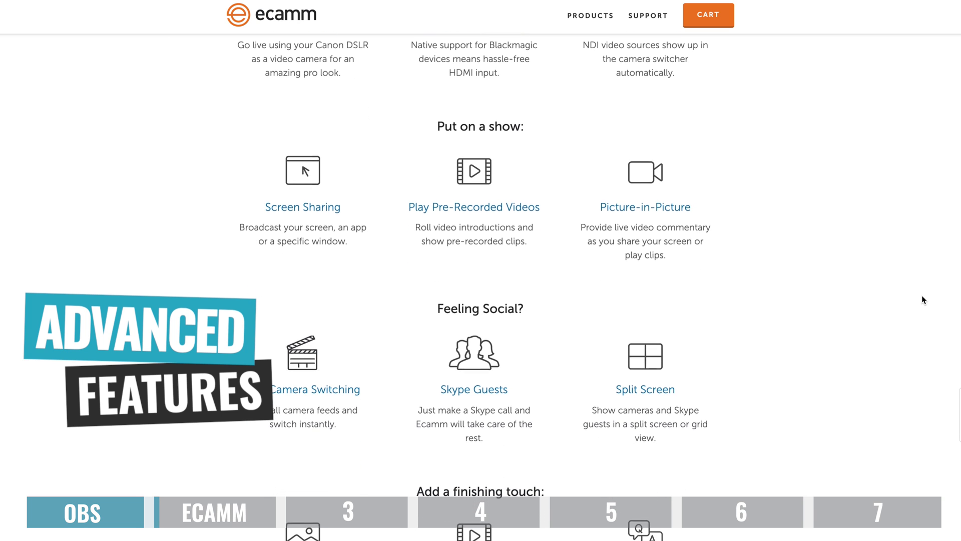
pyautogui.scroll(-5, 923, 300)
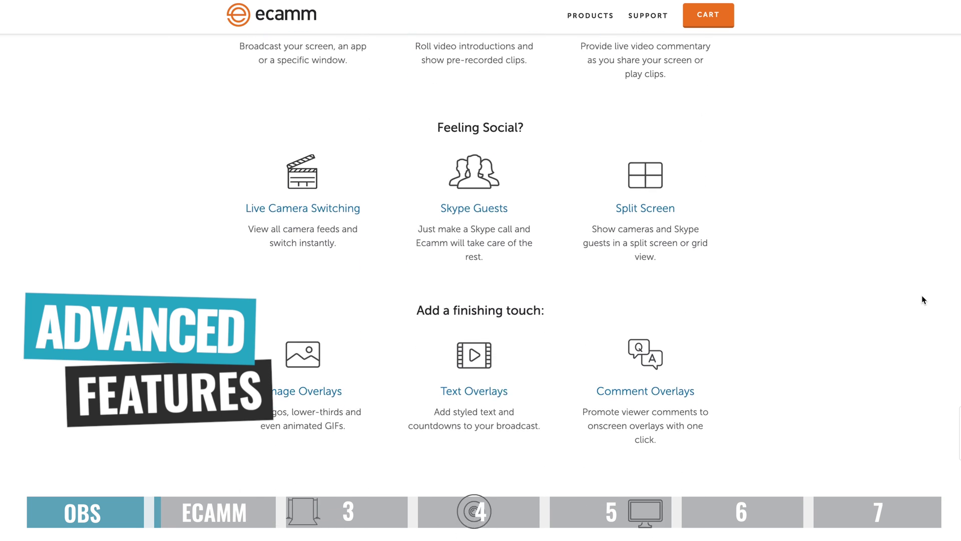
pyautogui.scroll(-2, 924, 299)
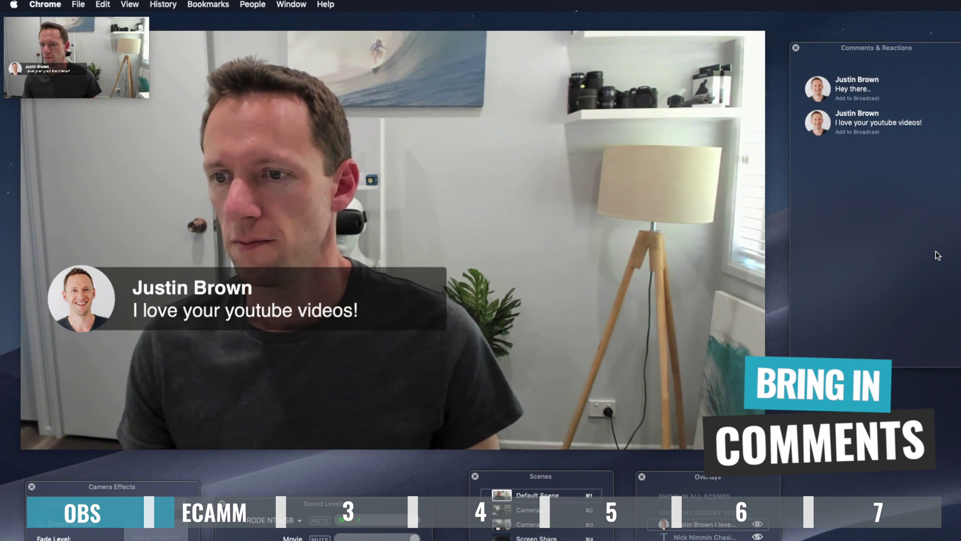
# Drag the viewer comment overlay to the video's right side and shrink it by about a third.
pyautogui.click(397, 263)
pyautogui.moveTo(397, 263); pyautogui.dragTo(218, 309)
pyautogui.scroll(-5, 650, 271)
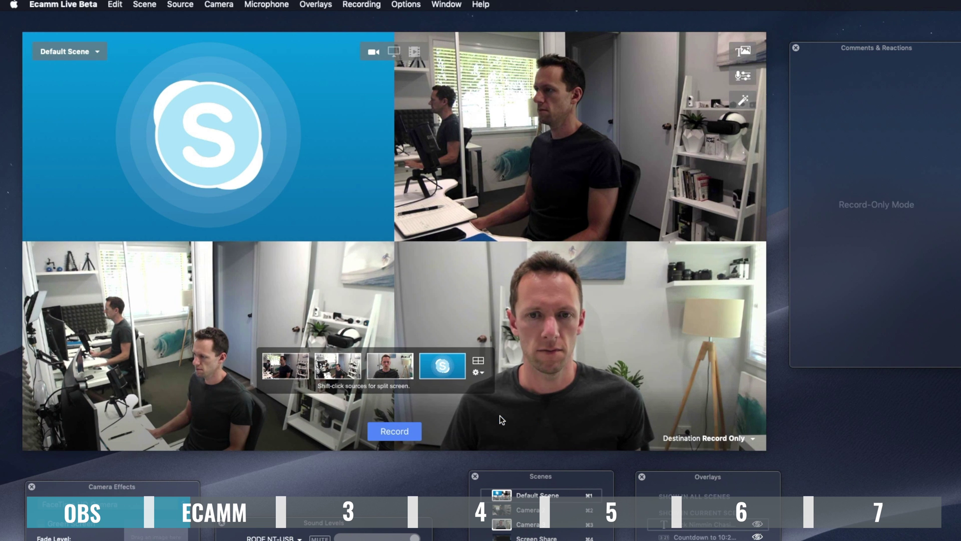
# Crop the split screen into a horizontal strip, then build it up from Skype to all four sources.
pyautogui.click(476, 373)
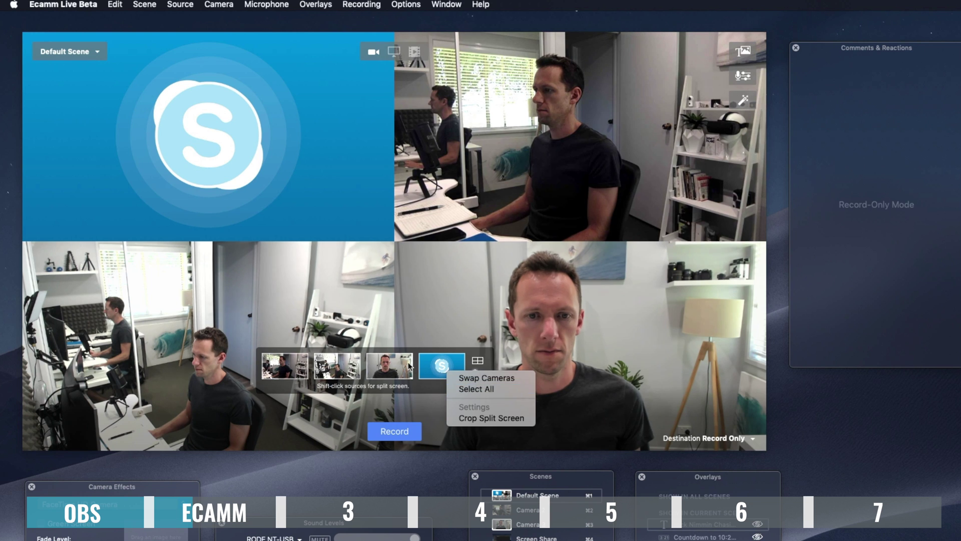
pyautogui.click(479, 389)
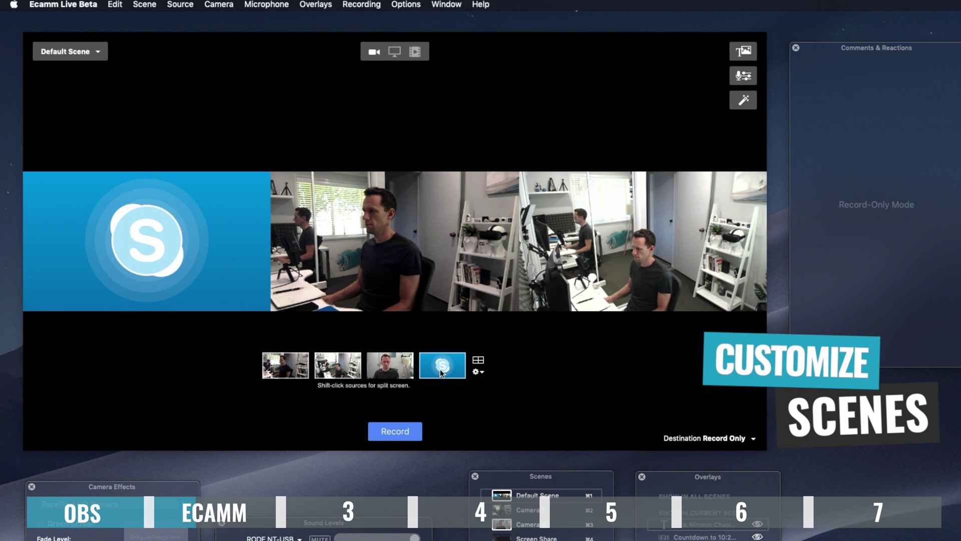
pyautogui.click(441, 376)
pyautogui.keyDown('shift'); pyautogui.click(396, 367); pyautogui.keyUp('shift')
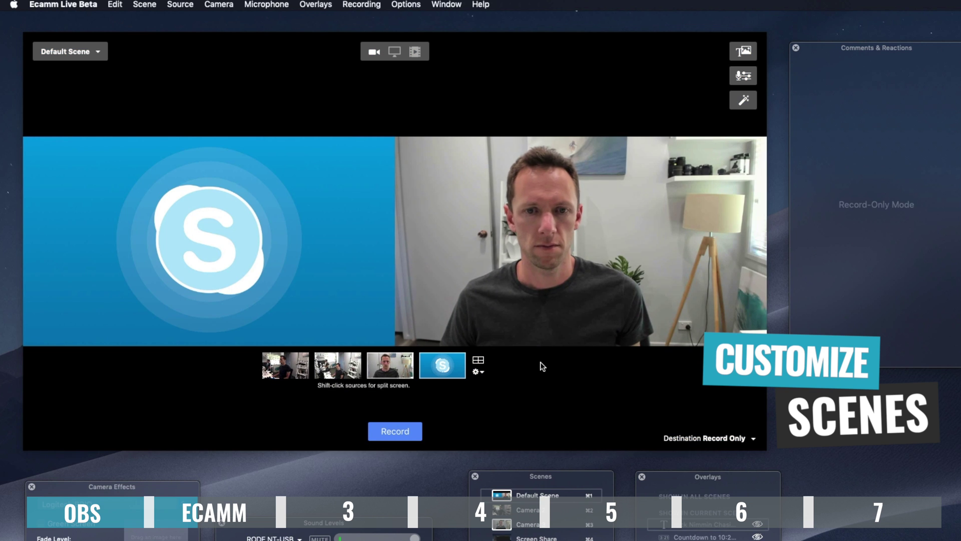
pyautogui.click(479, 363)
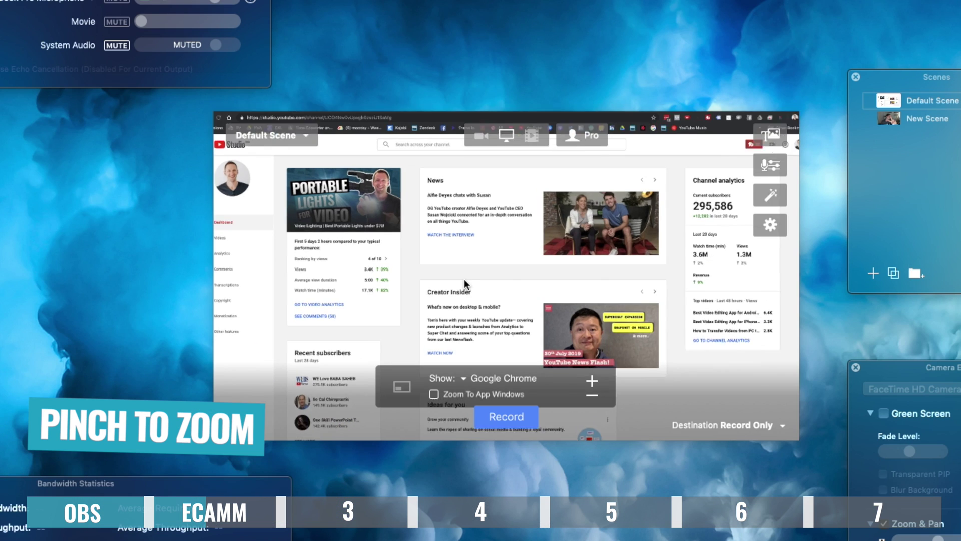
# Zoom in and out on the shared browser's video performance card and pan across it.
pyautogui.scroll(5, 464, 278)
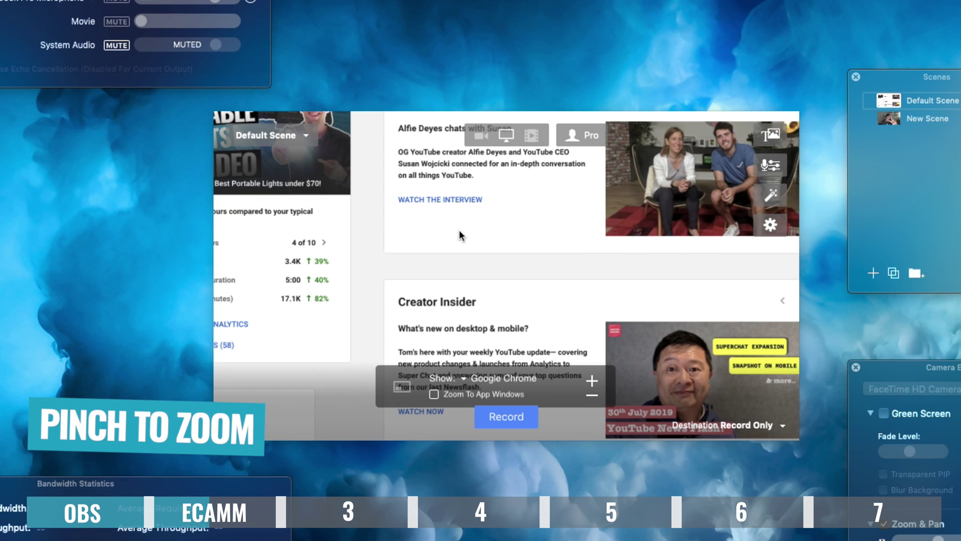
pyautogui.scroll(-5, 458, 230)
pyautogui.scroll(3, 459, 230)
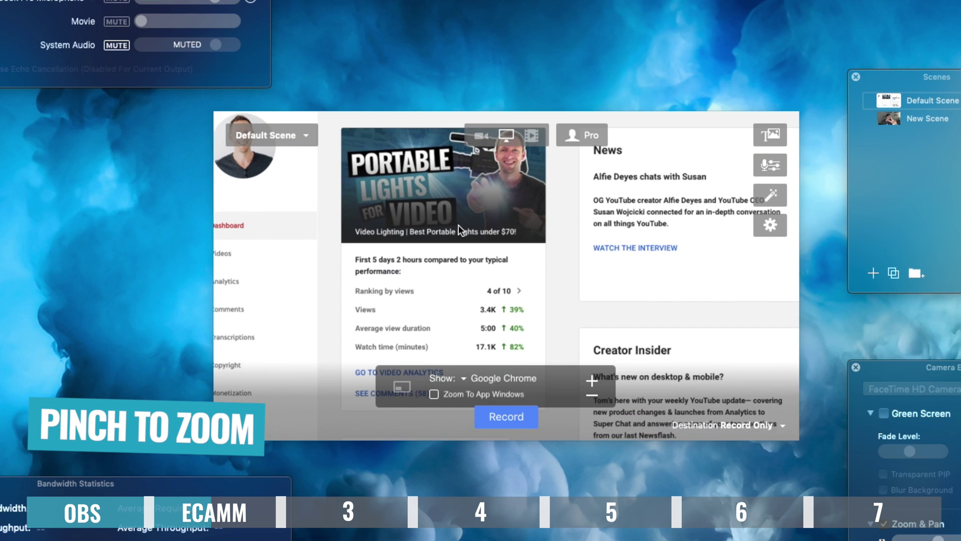
pyautogui.scroll(-5, 458, 227)
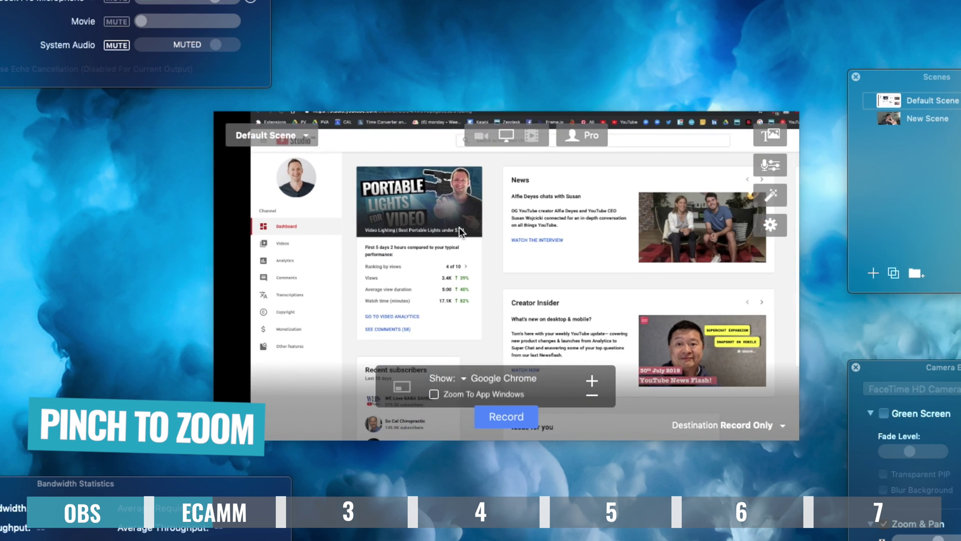
pyautogui.scroll(5, 459, 227)
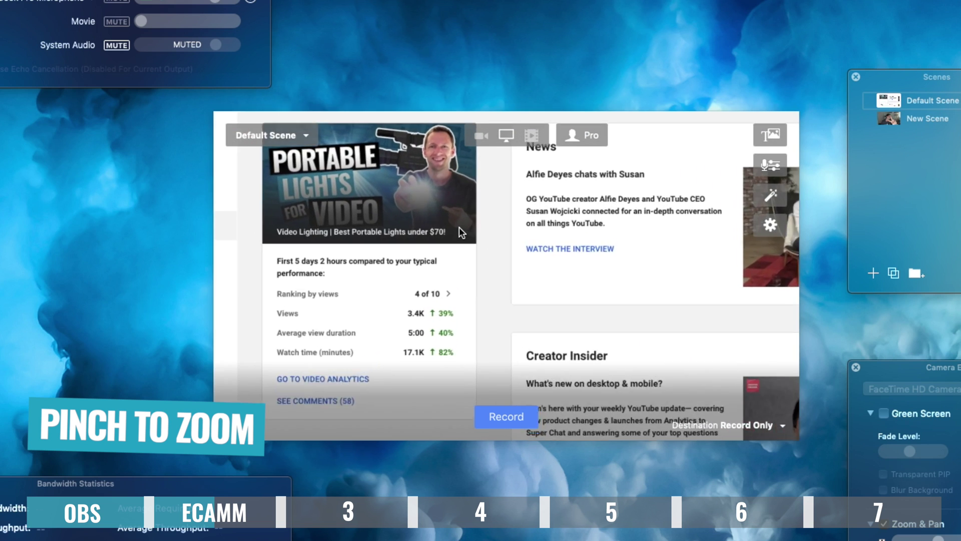
pyautogui.scroll(2, 459, 227)
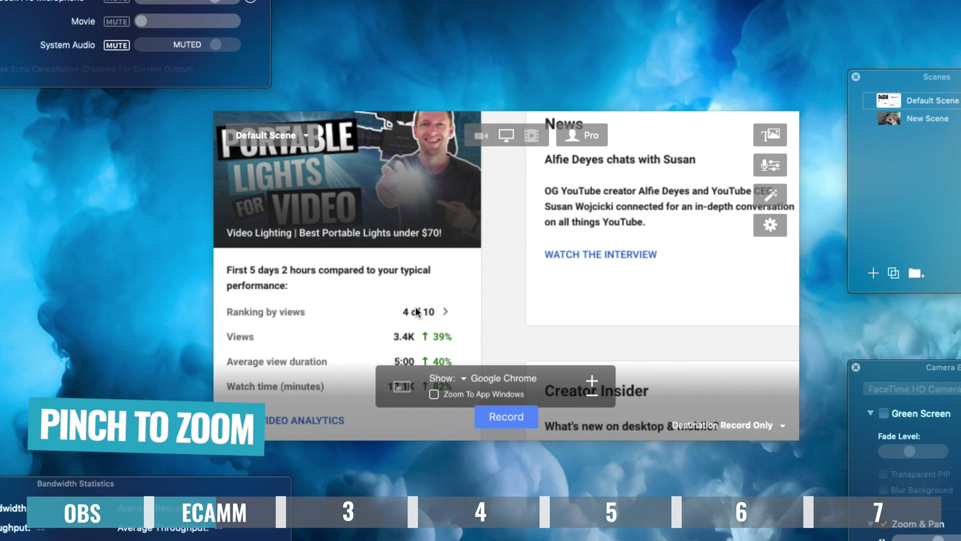
pyautogui.scroll(-3, 416, 306)
pyautogui.hscroll(-3, 416, 306)
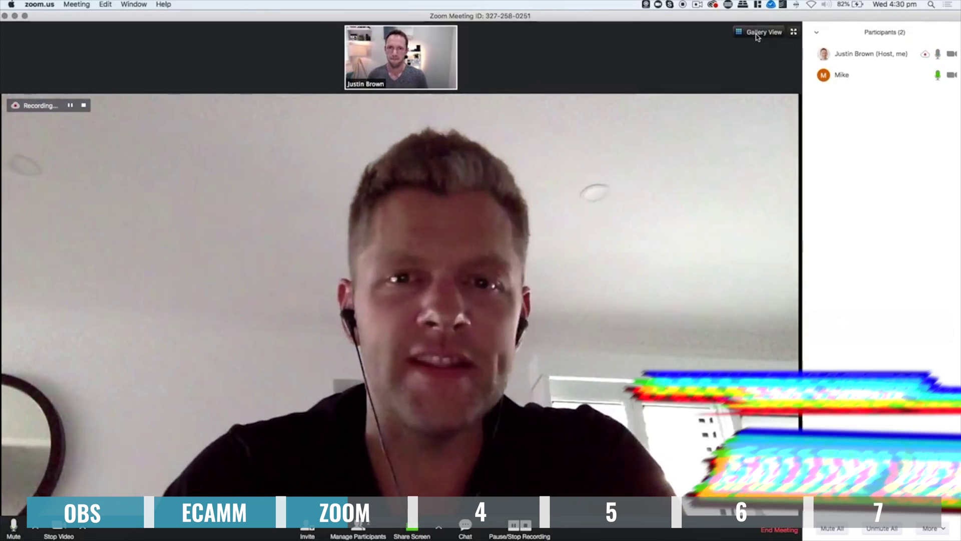
# Switch the recorded Zoom meeting to Gallery View so both participants sit side by side.
pyautogui.click(758, 33)
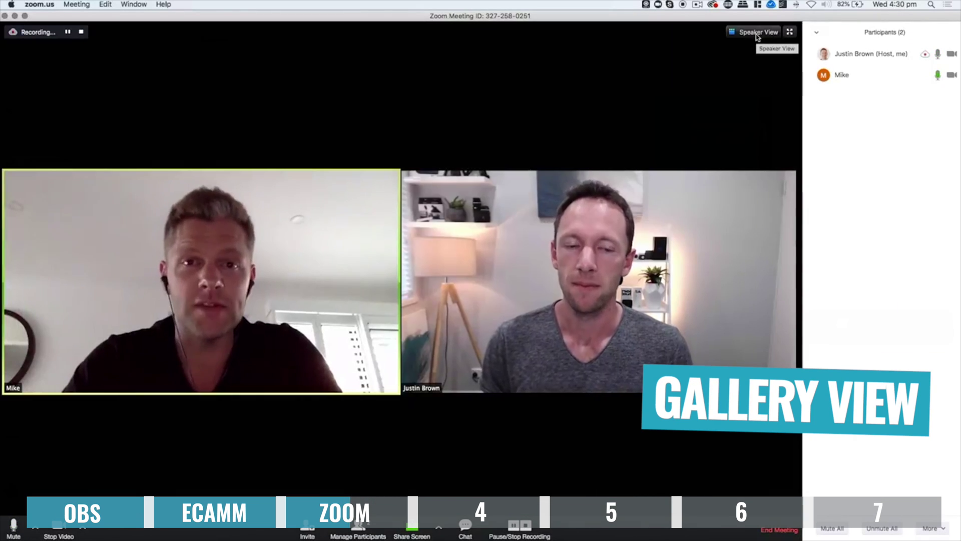